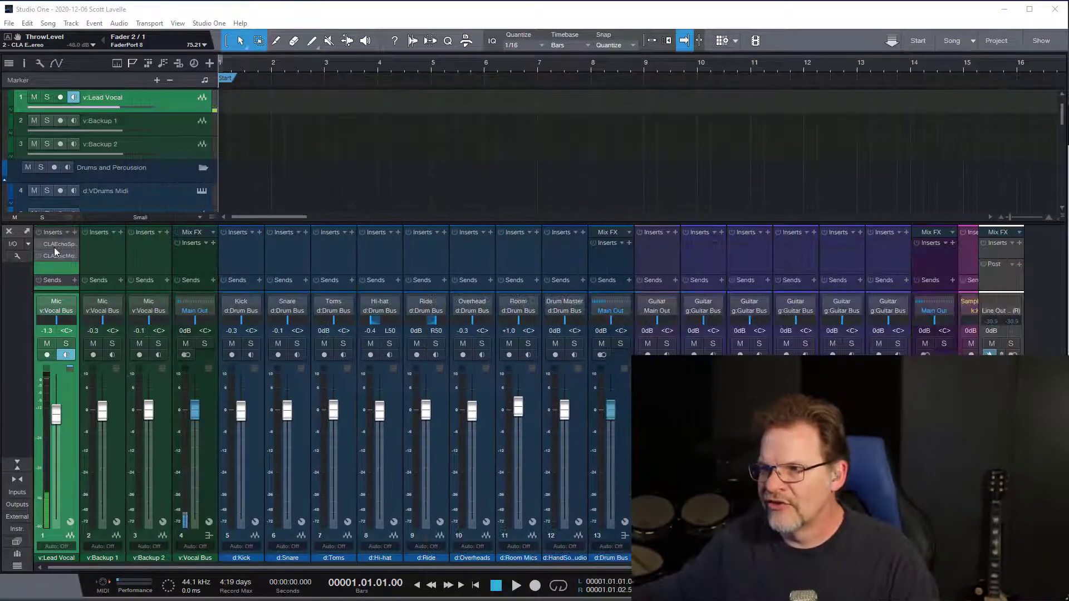
# Step: Open the CLA EchoSphere insert on the Lead Vocal channel and examine its Slap delay and Plate reverb settings
pyautogui.click(54, 246)
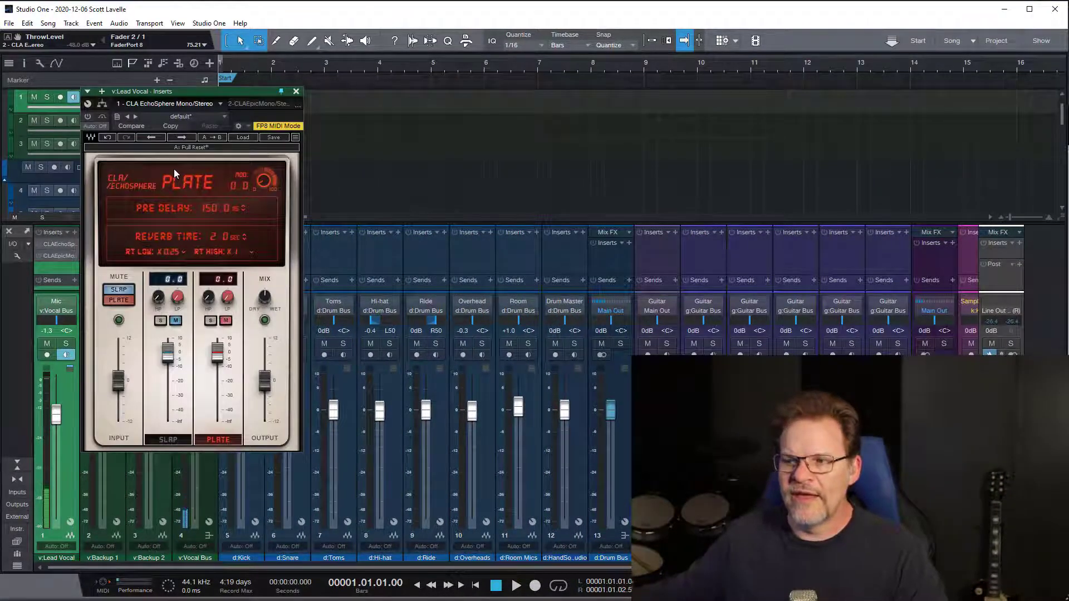
pyautogui.click(164, 440)
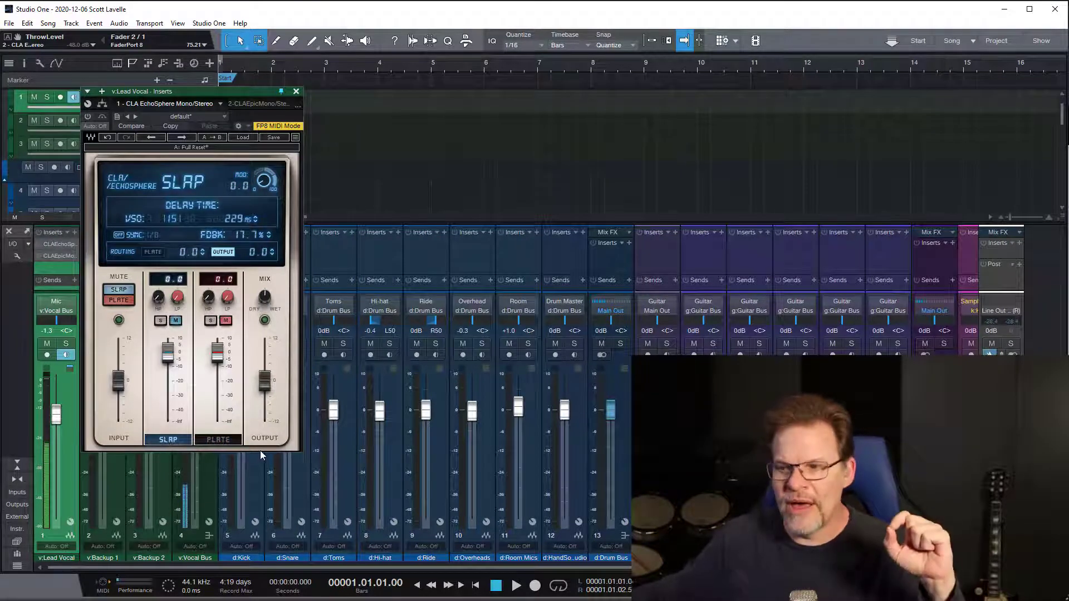
pyautogui.click(203, 440)
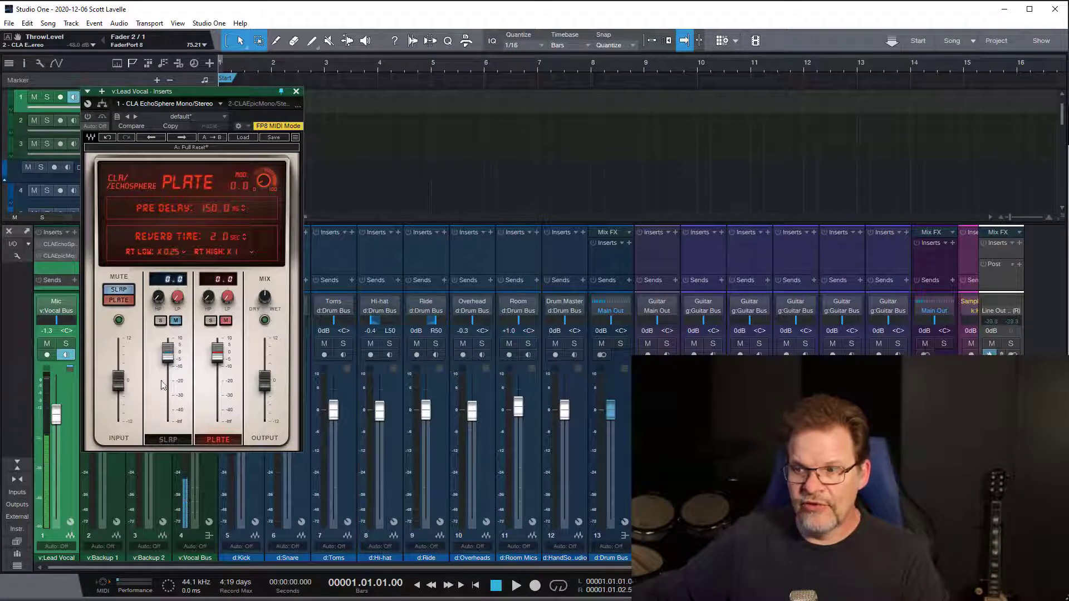
pyautogui.click(168, 440)
pyautogui.click(217, 440)
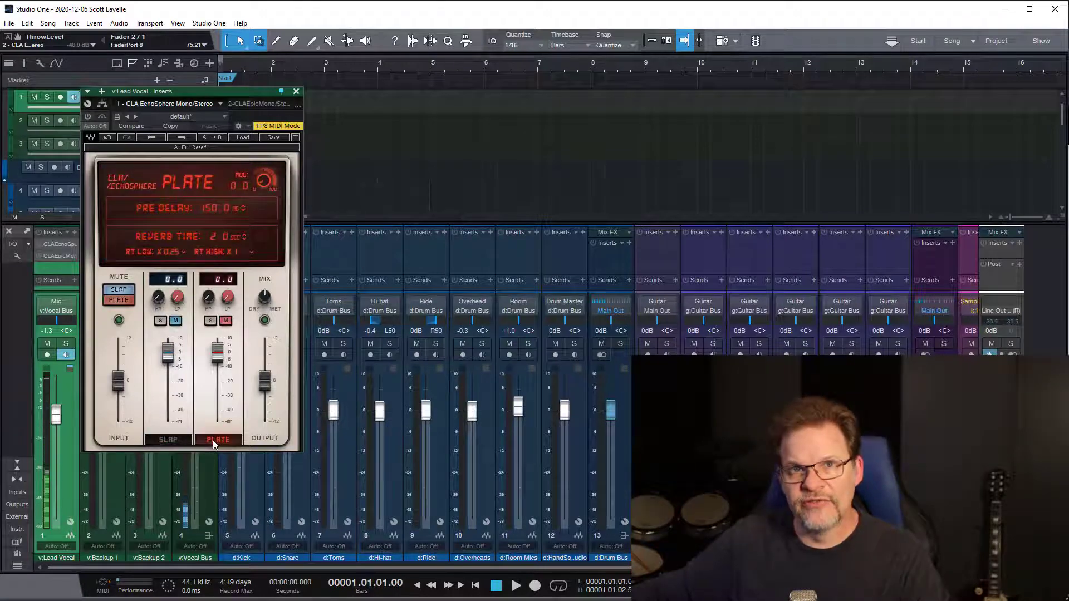
pyautogui.click(173, 440)
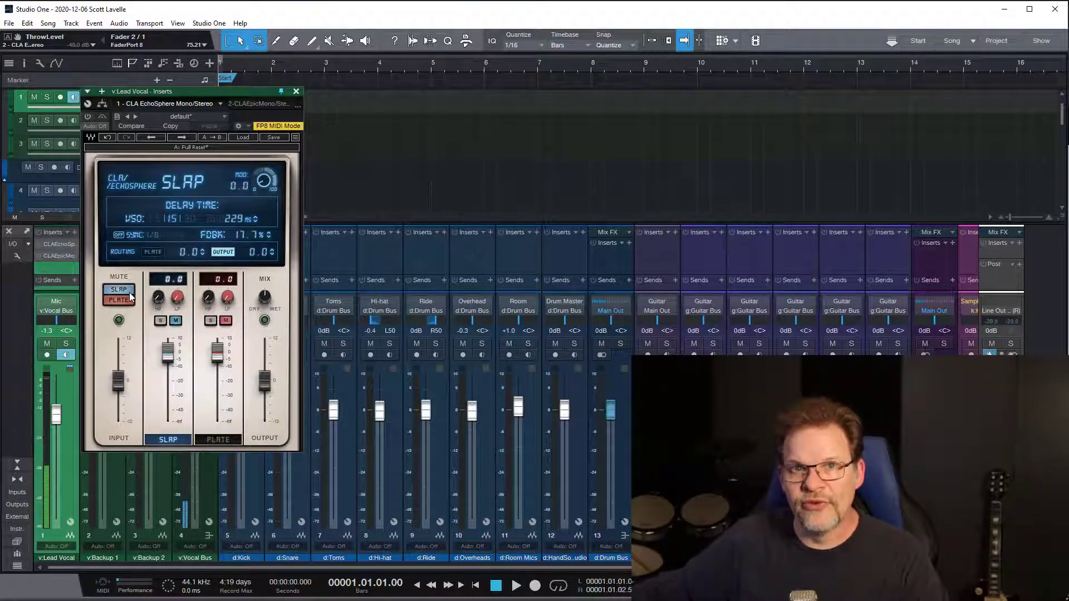
pyautogui.click(217, 439)
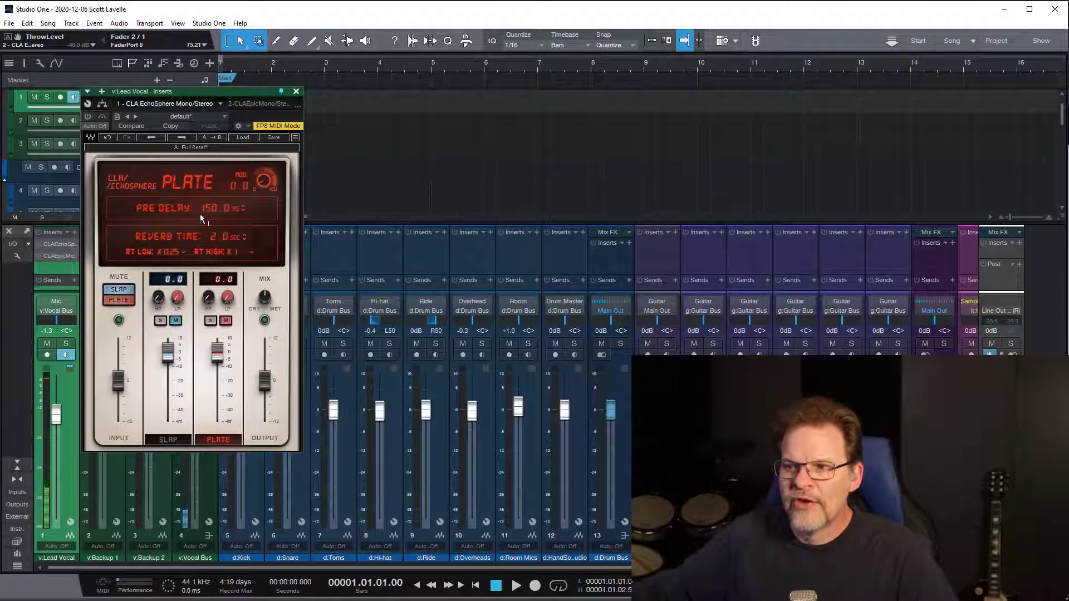
# Step: Open the CLA Epic insert alongside EchoSphere and compare the Slap and Plate settings of both plugins
pyautogui.click(55, 256)
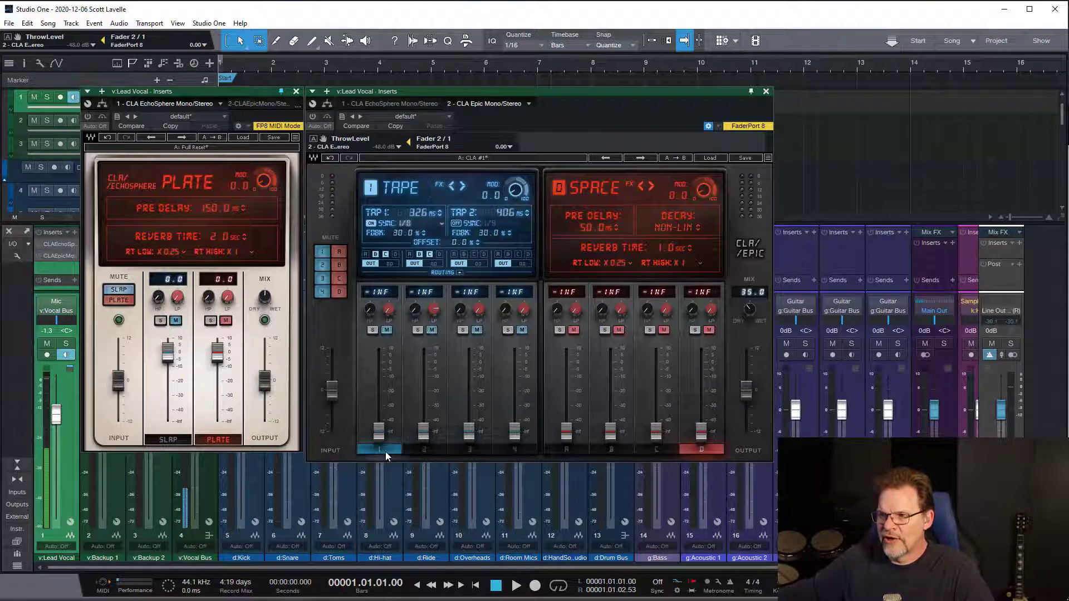
pyautogui.click(468, 448)
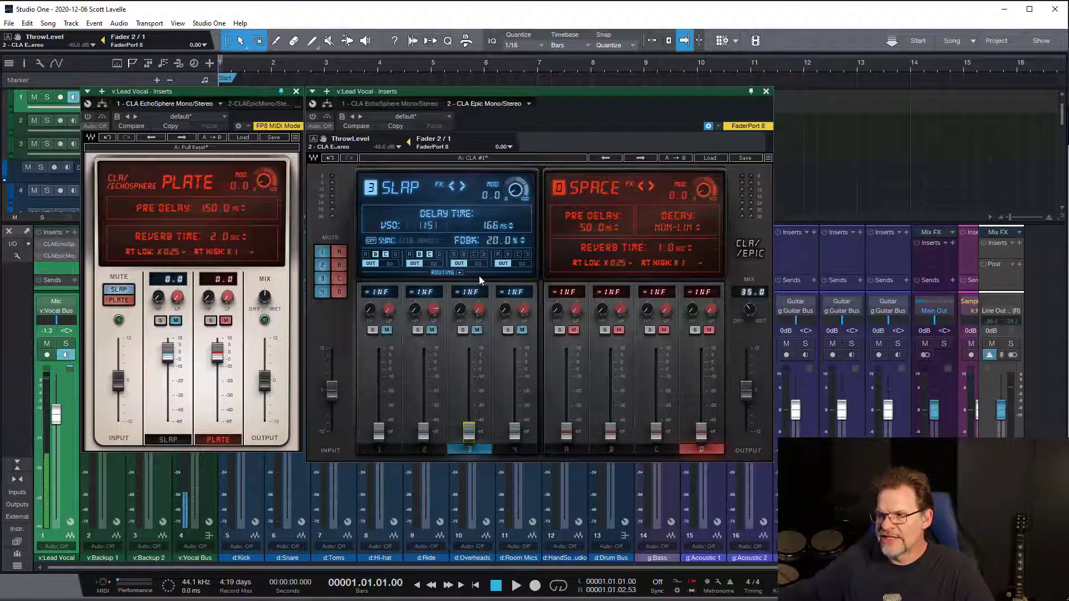
pyautogui.click(568, 446)
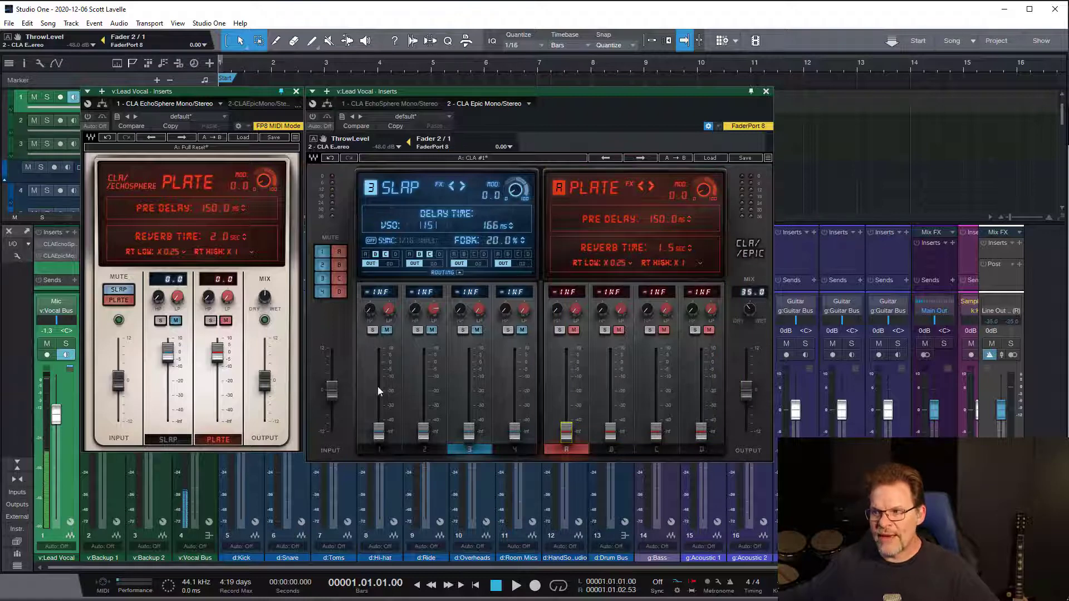
pyautogui.click(167, 439)
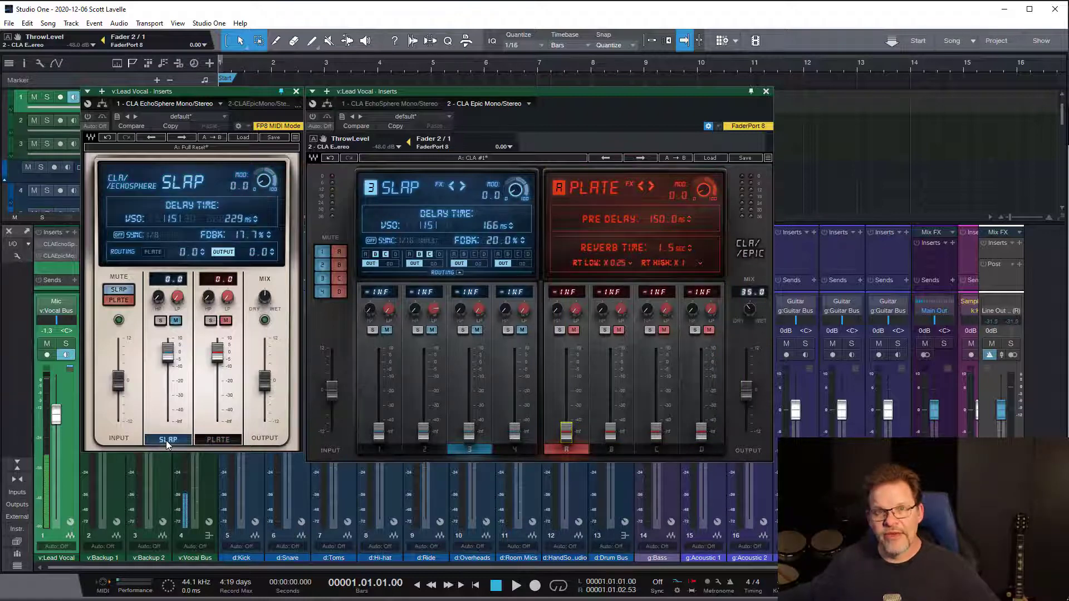
pyautogui.click(220, 440)
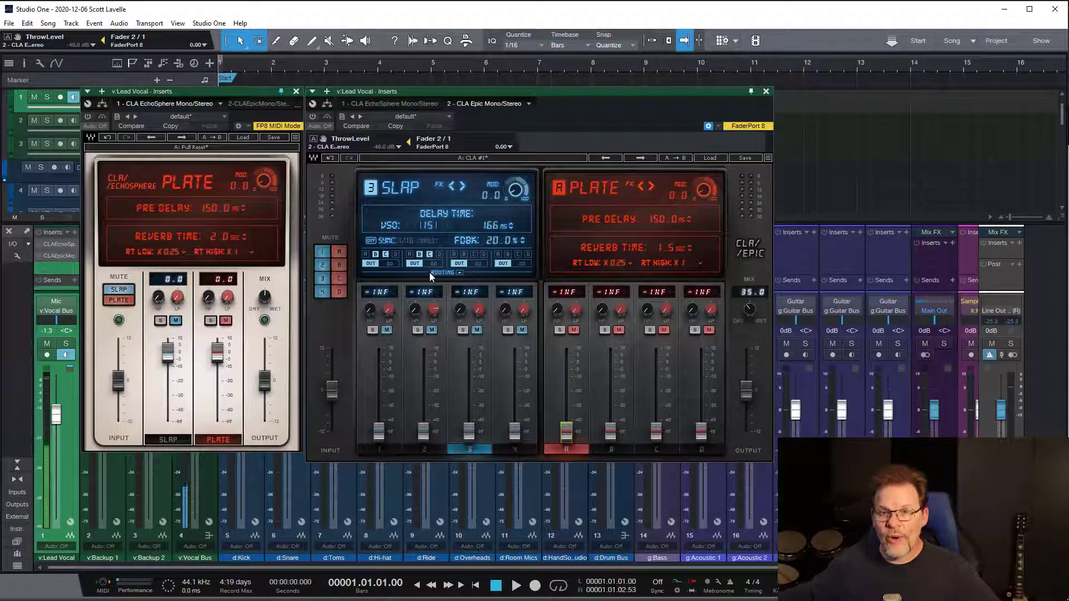
# Step: Examine CLA Epic's Tape, Throw and Crowd delays and its Room, Hall and Space reverbs
pyautogui.click(379, 449)
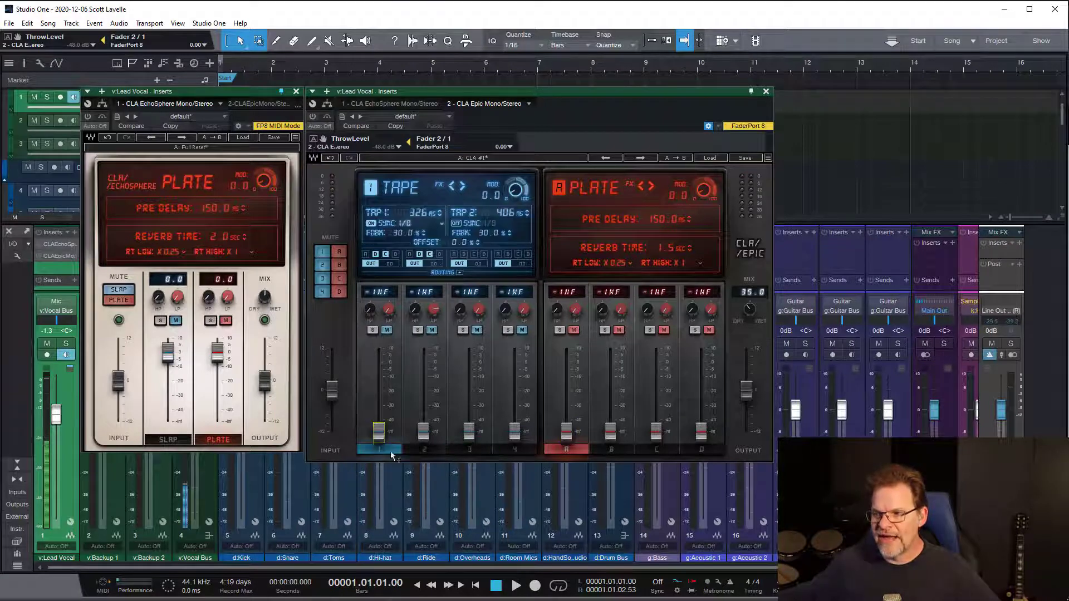
pyautogui.click(426, 449)
pyautogui.click(507, 449)
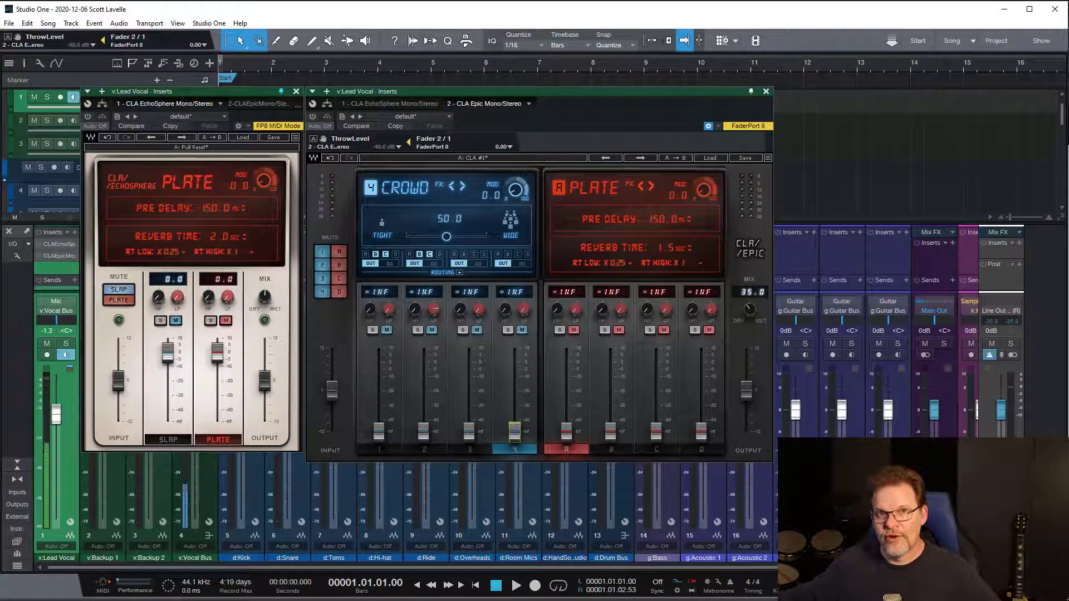
pyautogui.click(611, 449)
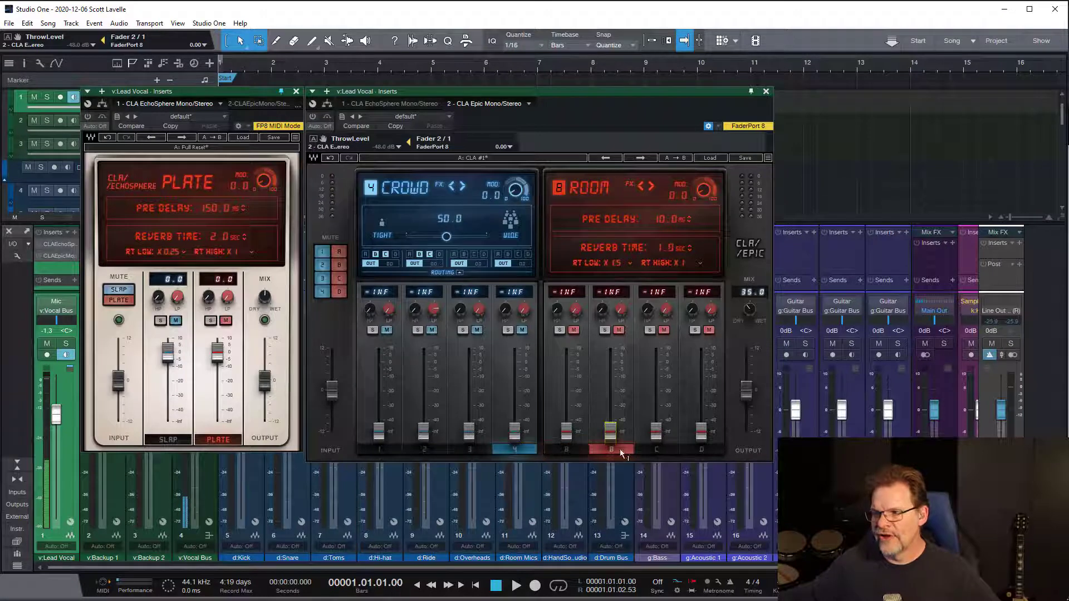
pyautogui.click(656, 450)
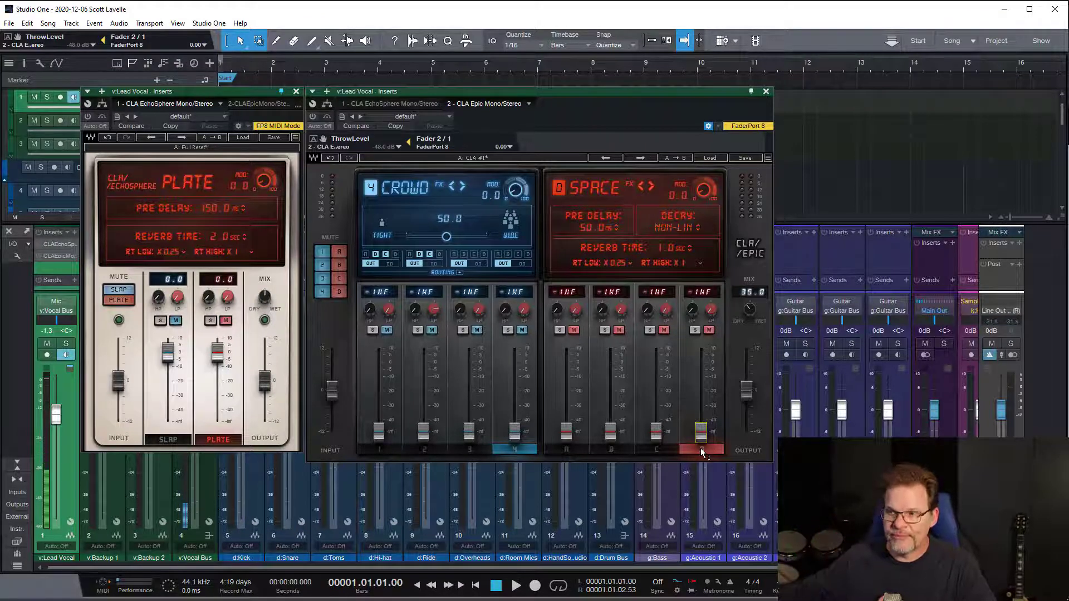
# Step: Leave only the CLA Epic window open, placed beside the Lead Vocal channel, and activate its insert
pyautogui.click(296, 91)
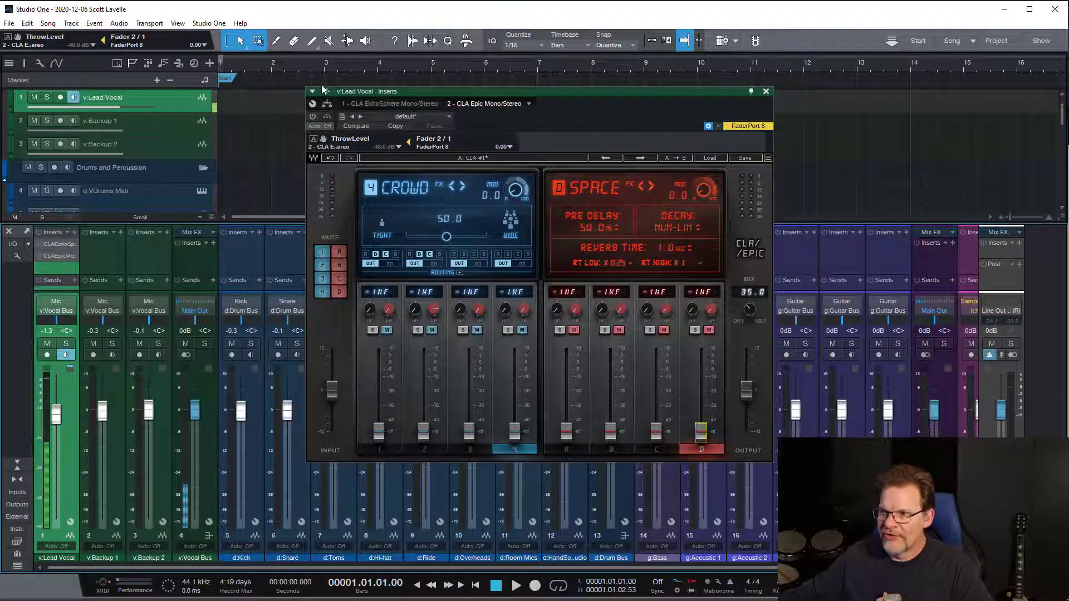
pyautogui.moveTo(365, 94); pyautogui.dragTo(284, 100)
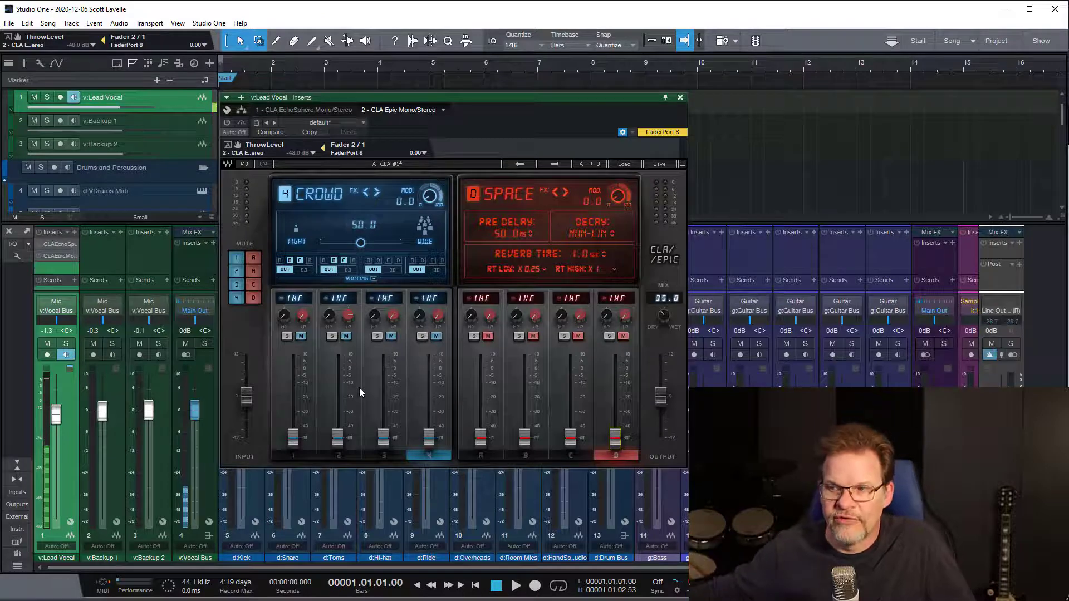
pyautogui.click(39, 254)
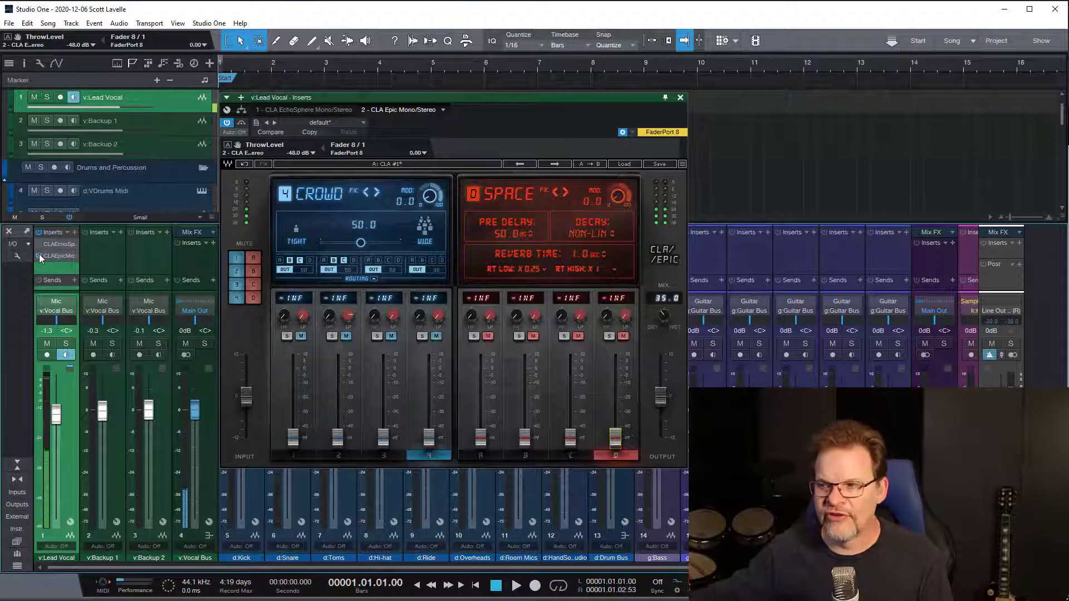
pyautogui.click(300, 336)
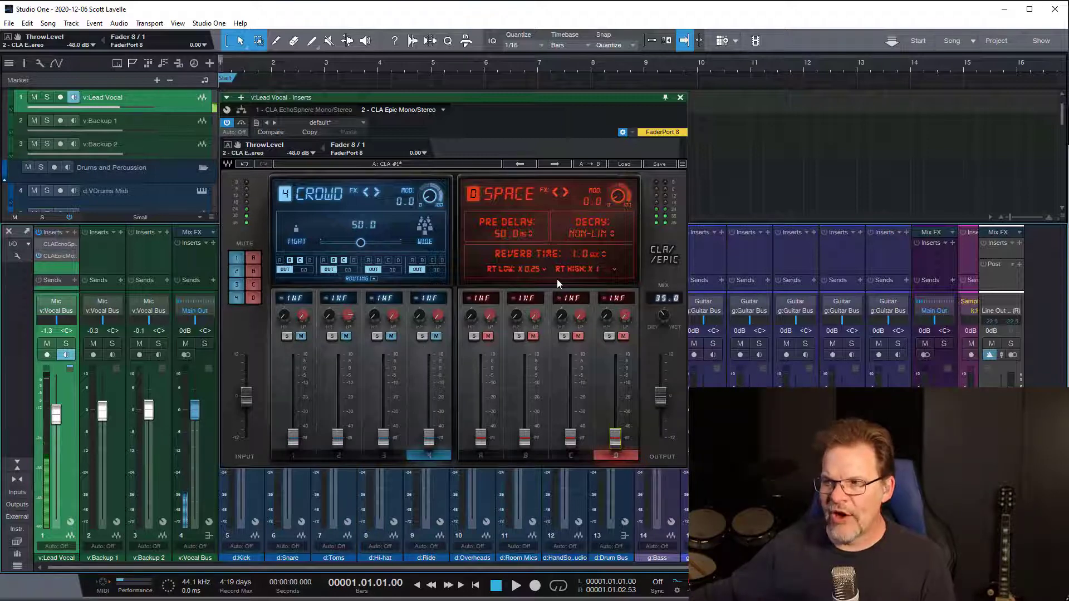
# Step: Browse CLA Epic's CLA vocal factory presets without loading one
pyautogui.click(629, 162)
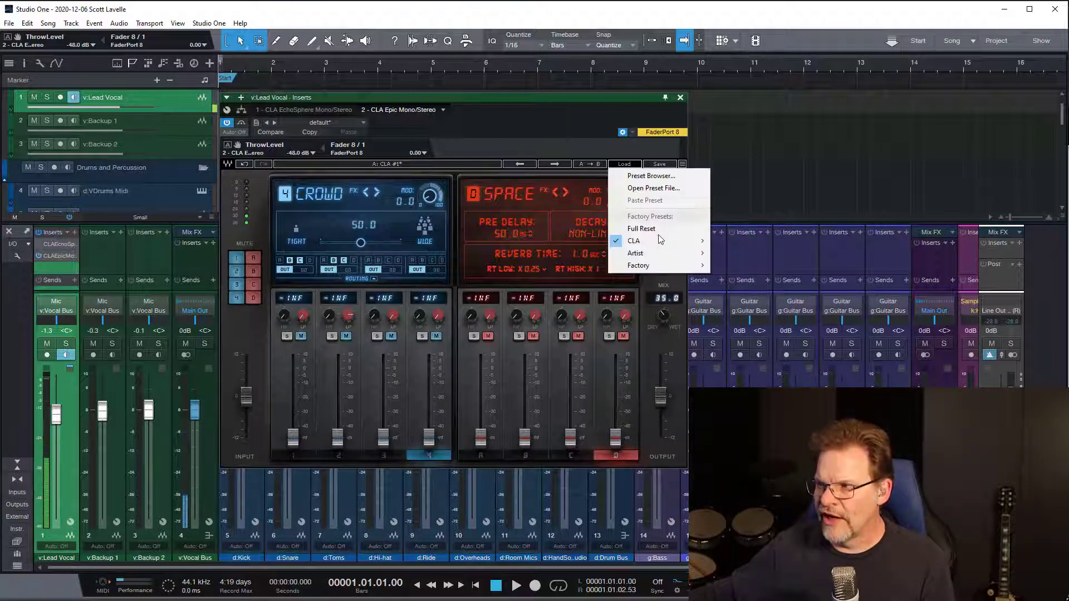
pyautogui.moveTo(658, 242)
pyautogui.moveTo(734, 279)
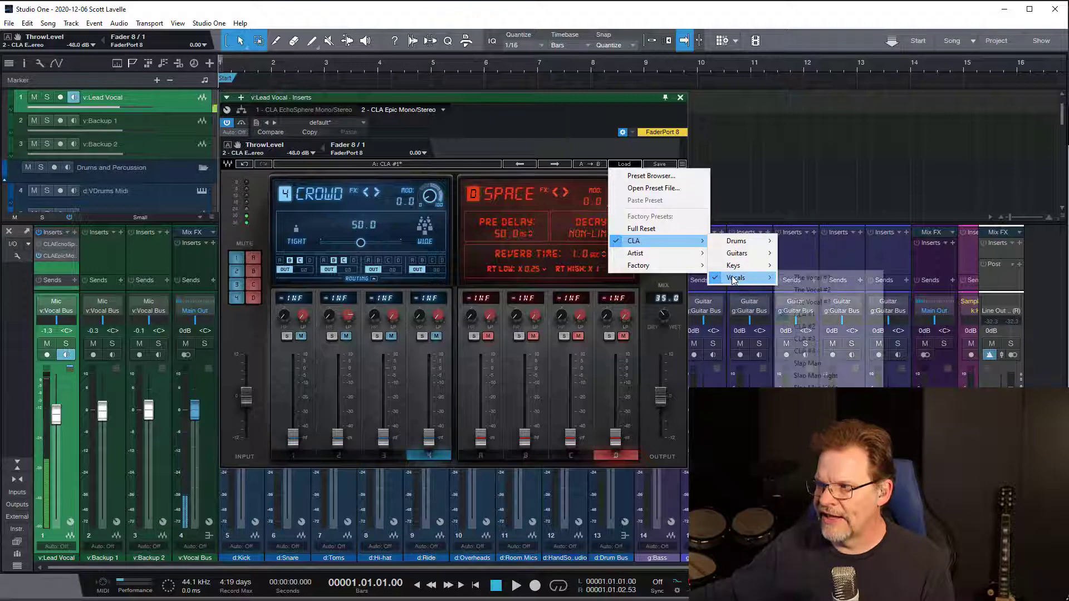
pyautogui.click(391, 97)
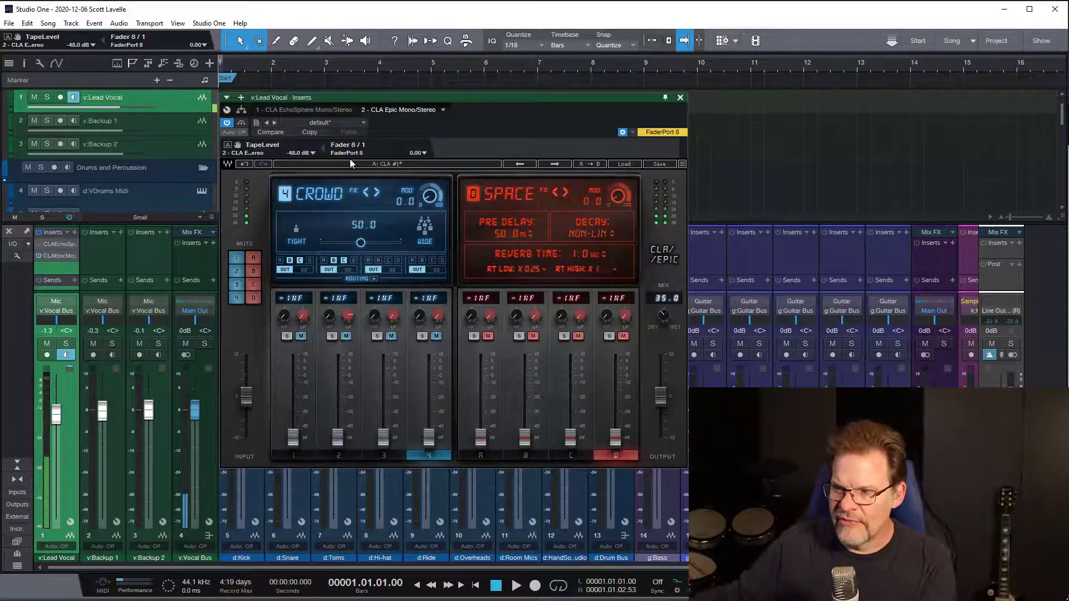
# Step: Unmute all four delays and all four reverbs in CLA Epic
pyautogui.click(301, 336)
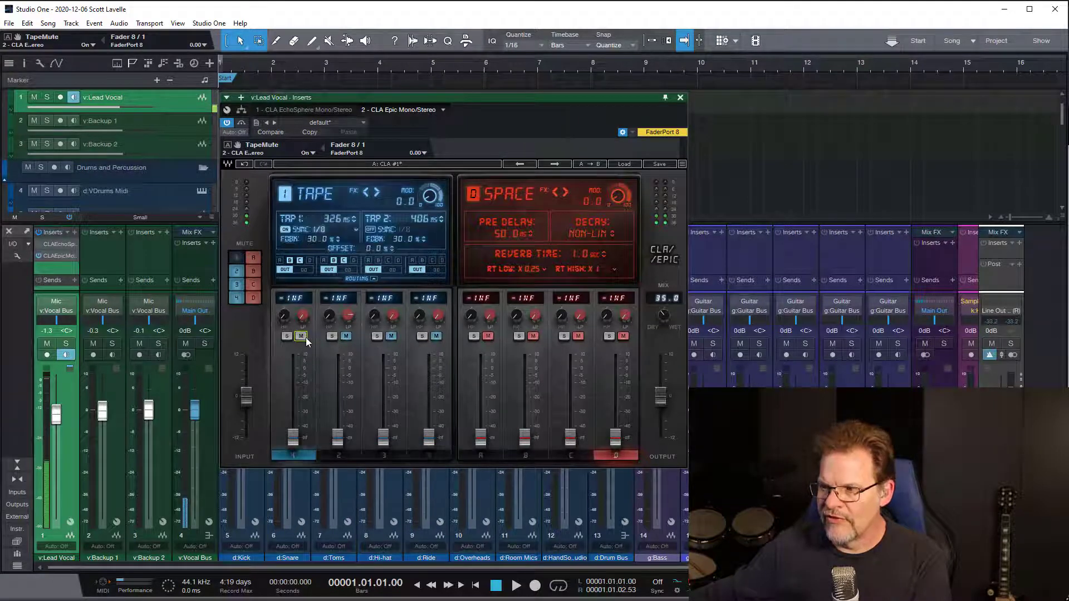
pyautogui.click(346, 336)
pyautogui.click(391, 336)
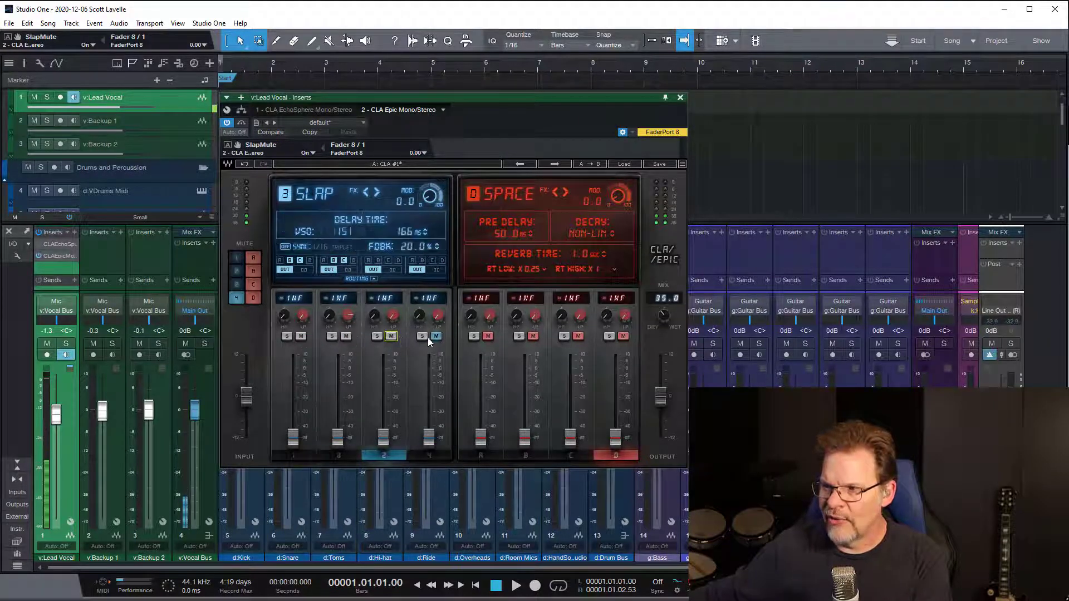
pyautogui.click(437, 336)
pyautogui.click(488, 336)
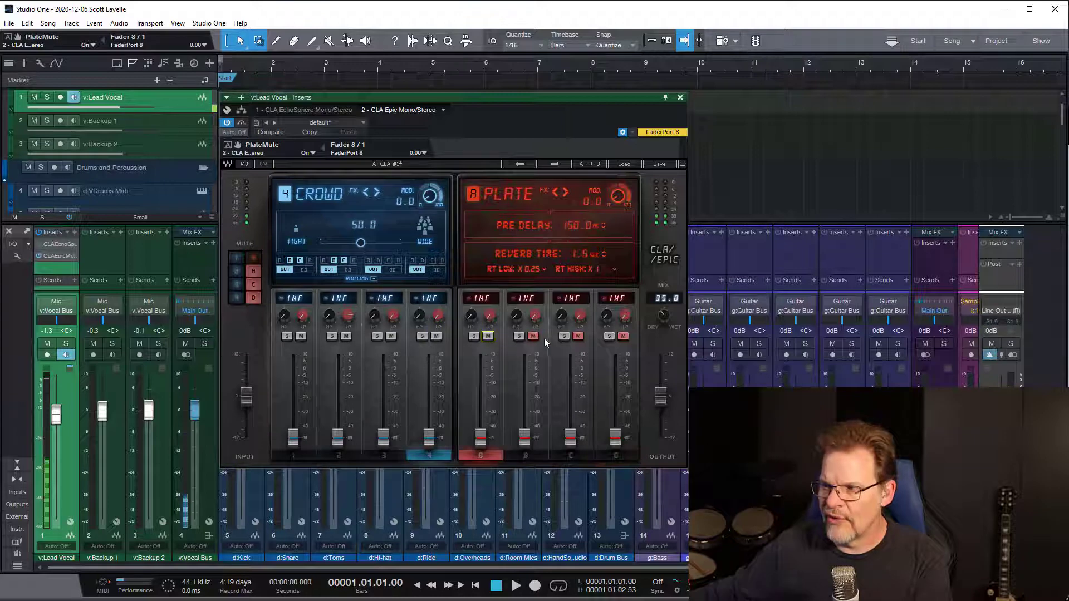
pyautogui.click(533, 336)
pyautogui.click(579, 336)
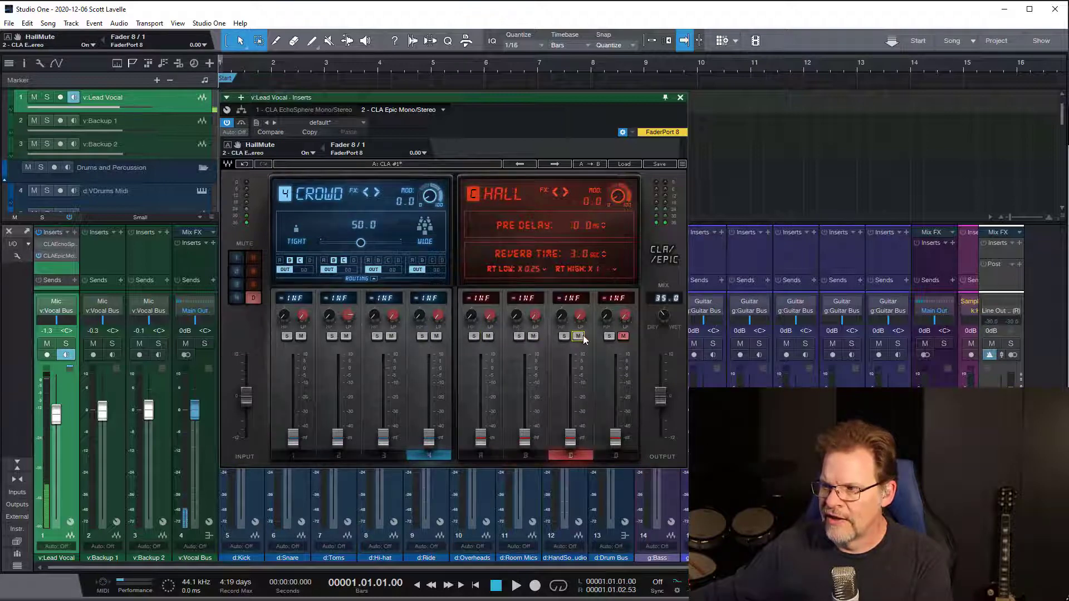
pyautogui.click(623, 336)
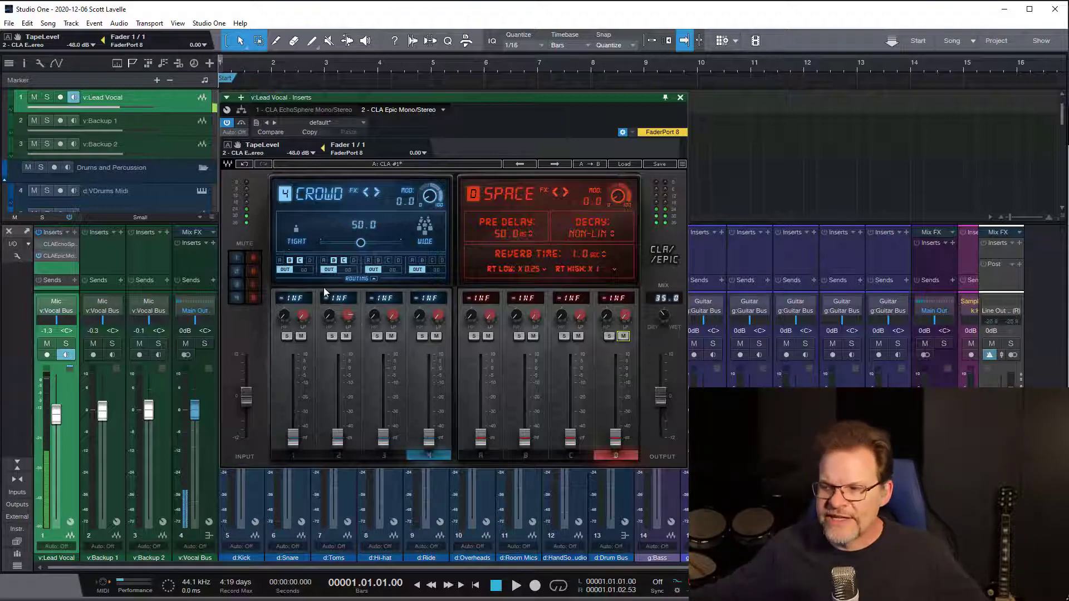
# Step: Review the settings of CLA Epic's Room and Hall reverbs and its Tape and Throw delays
pyautogui.click(526, 456)
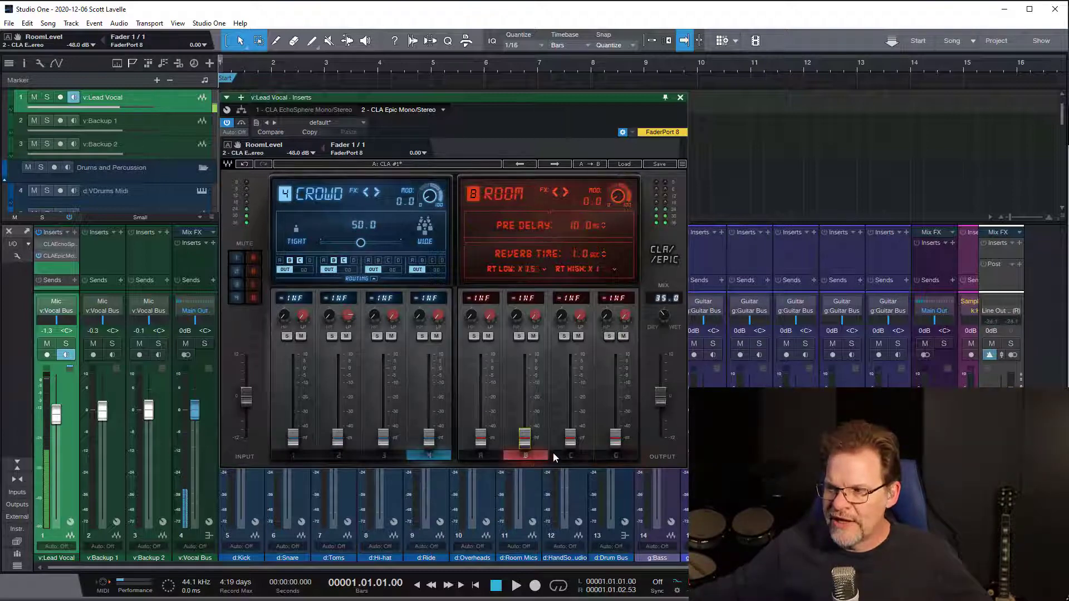
pyautogui.click(563, 454)
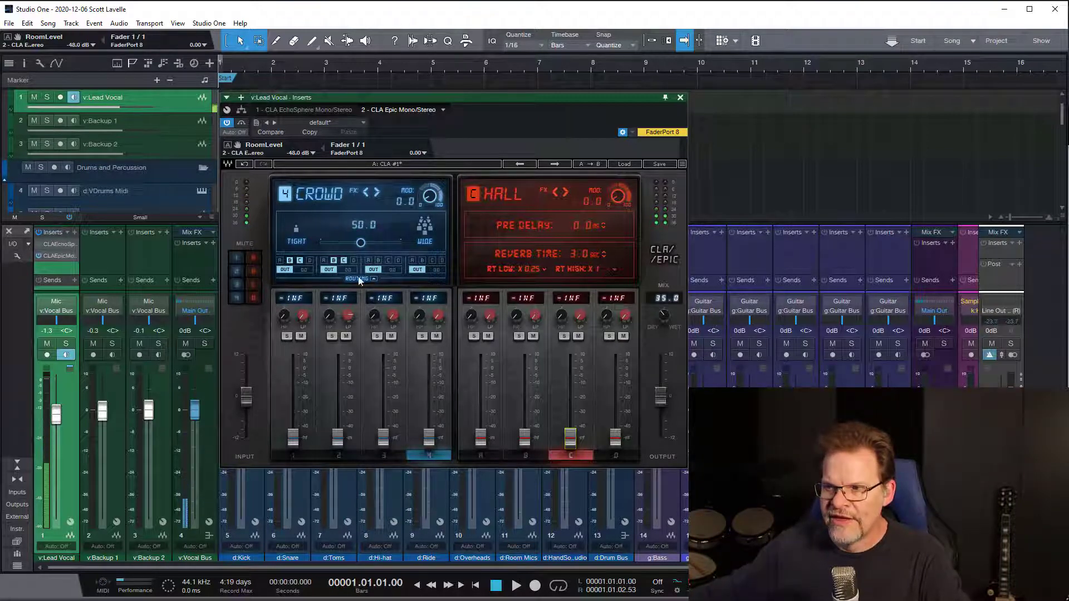
pyautogui.click(305, 457)
pyautogui.click(329, 456)
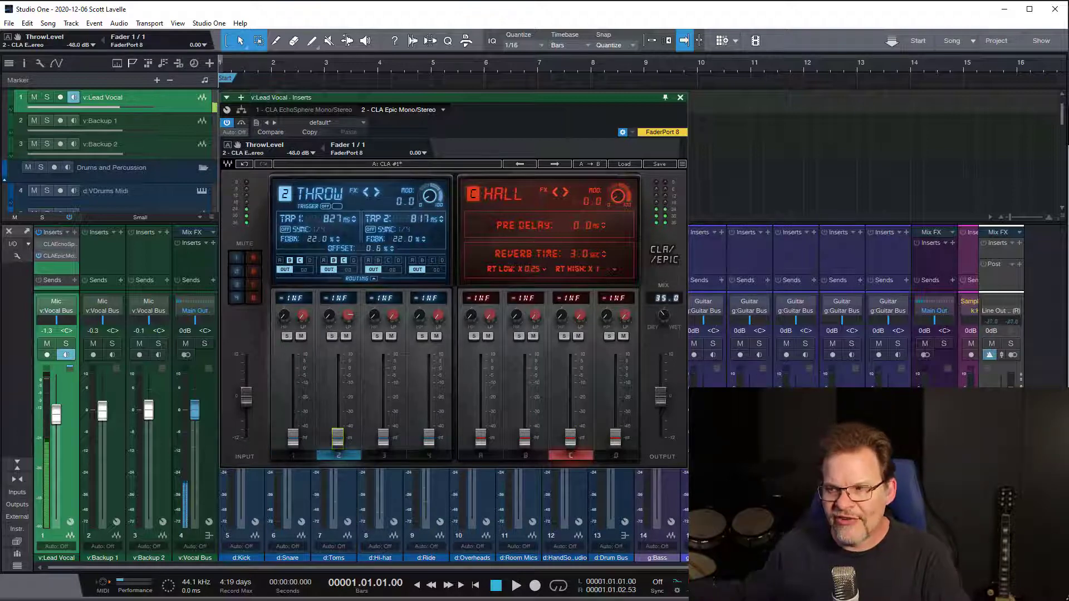
# Step: Turn on trigger mode for the Throw delay and fire the throw several times
pyautogui.click(335, 207)
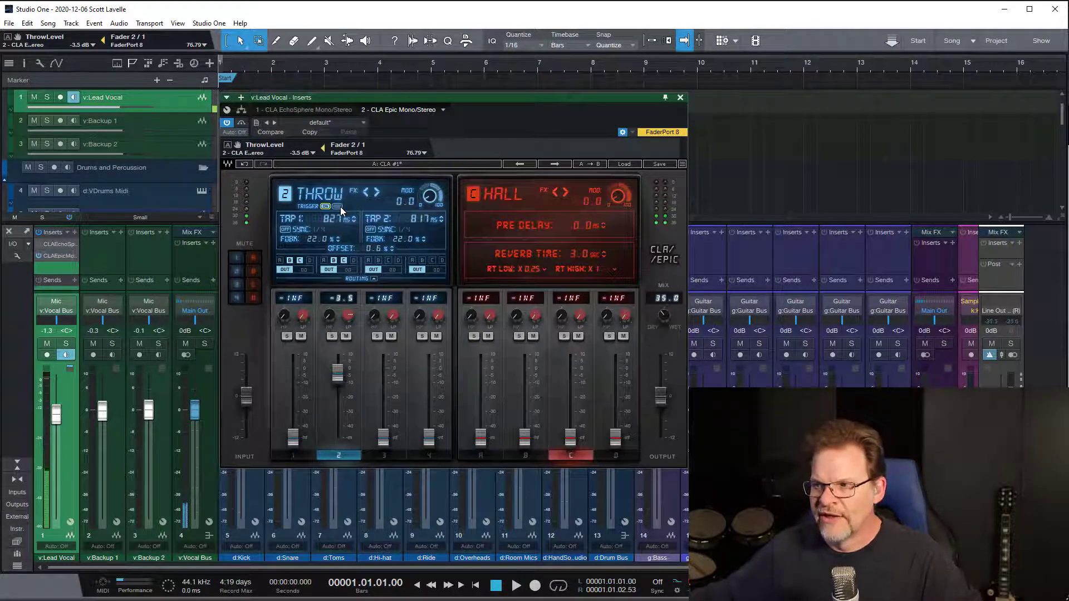
pyautogui.click(337, 207)
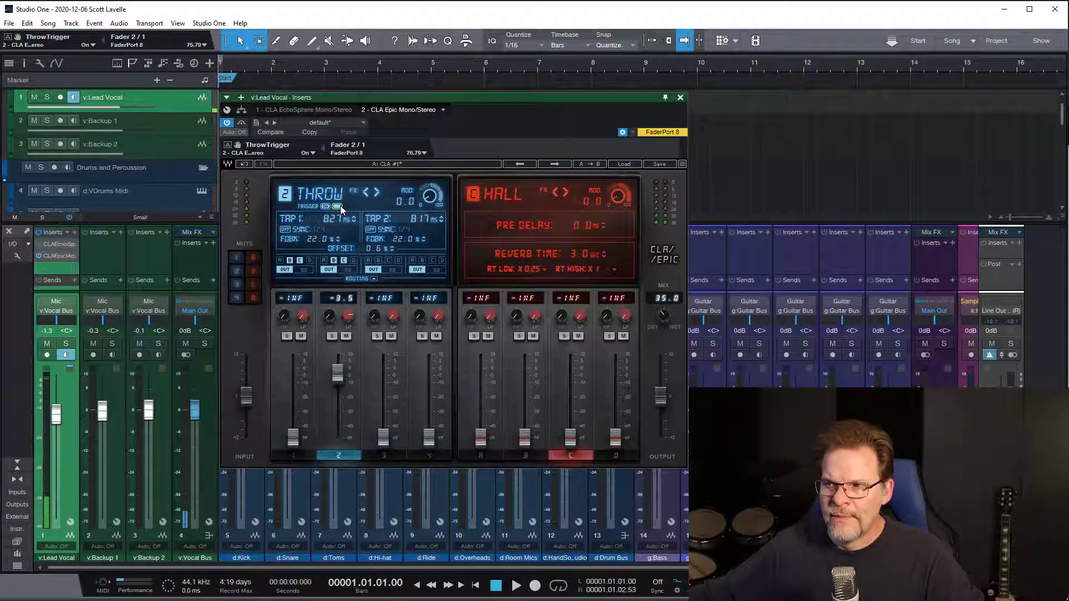
pyautogui.click(338, 206)
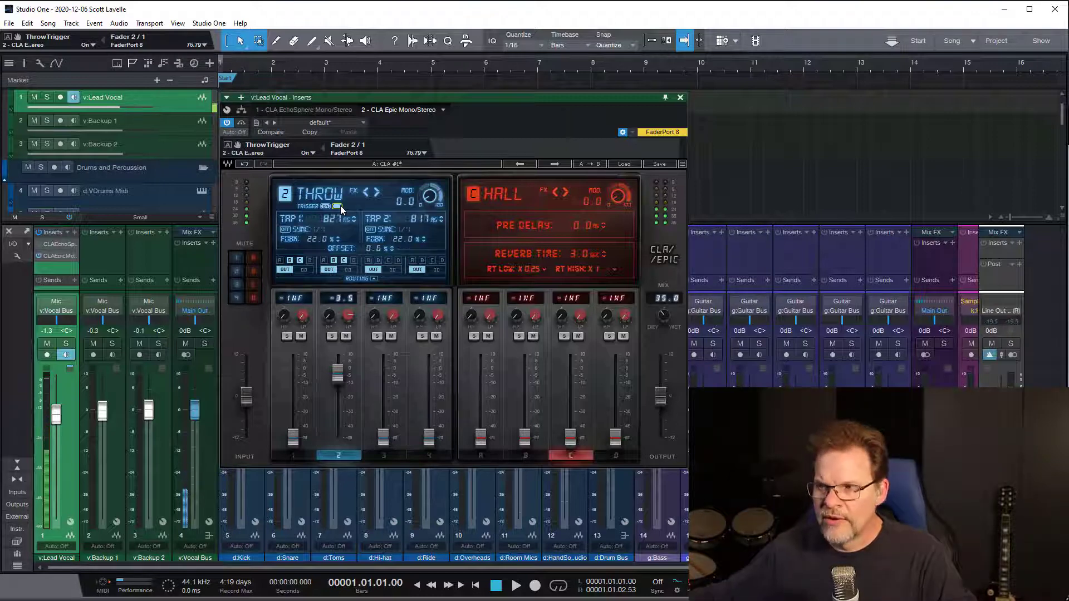
pyautogui.click(337, 206)
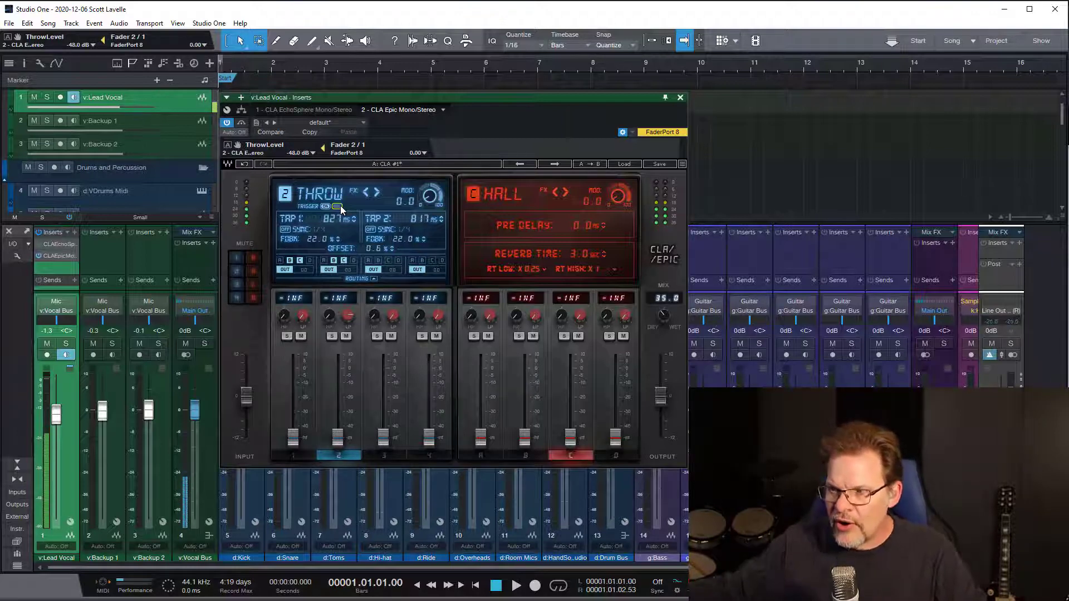
# Step: Review the settings of CLA Epic's Slap delay and Crowd delay
pyautogui.click(379, 455)
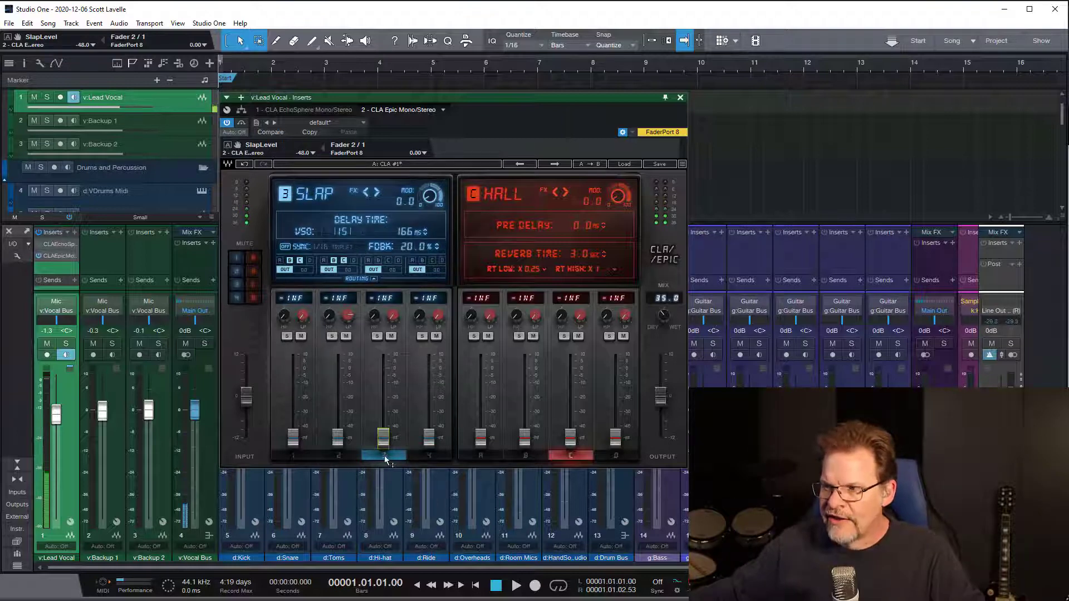
pyautogui.click(426, 456)
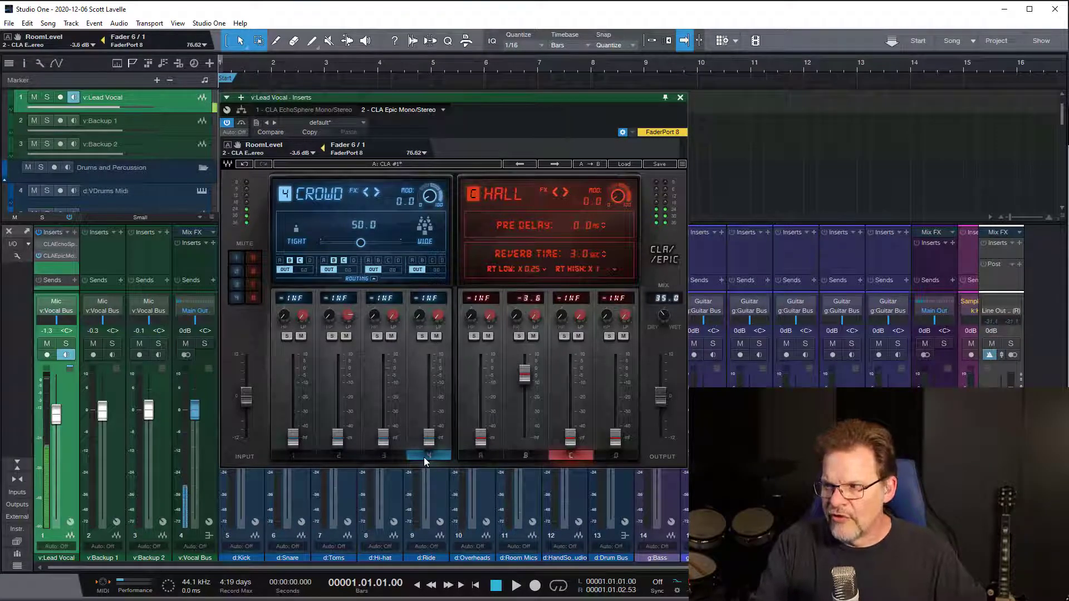
# Step: Turn off the routing from the Throw and Tape delays into the Room and Hall reverbs
pyautogui.click(333, 261)
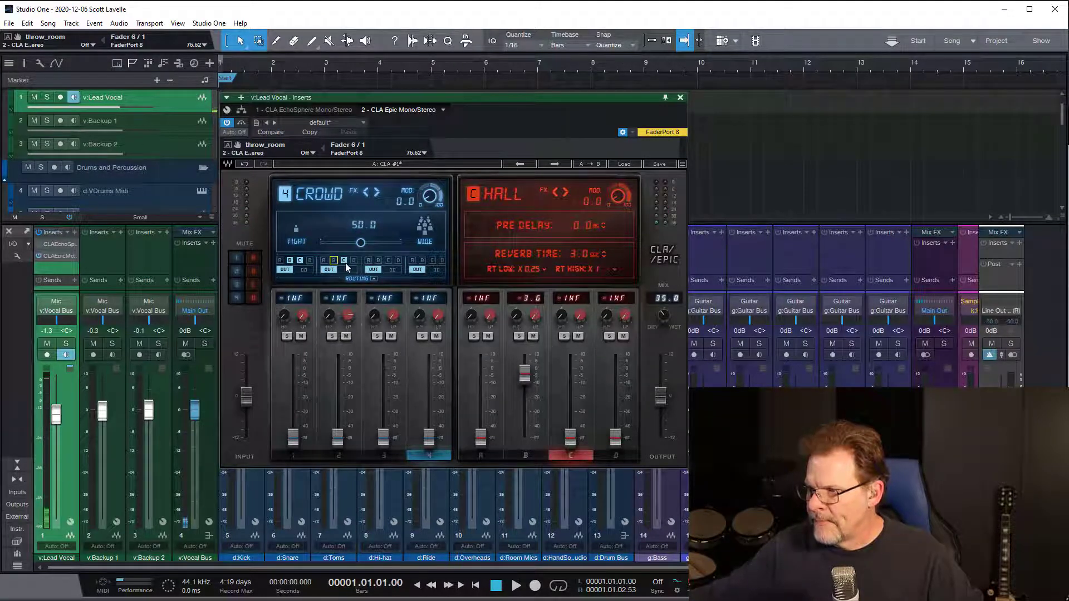
pyautogui.click(345, 261)
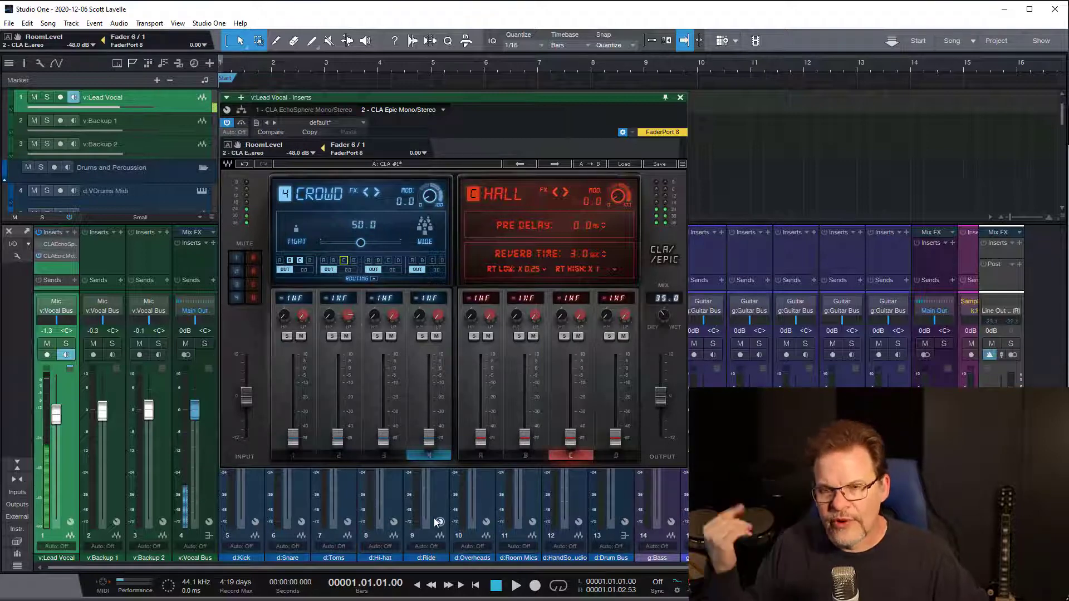
pyautogui.click(299, 260)
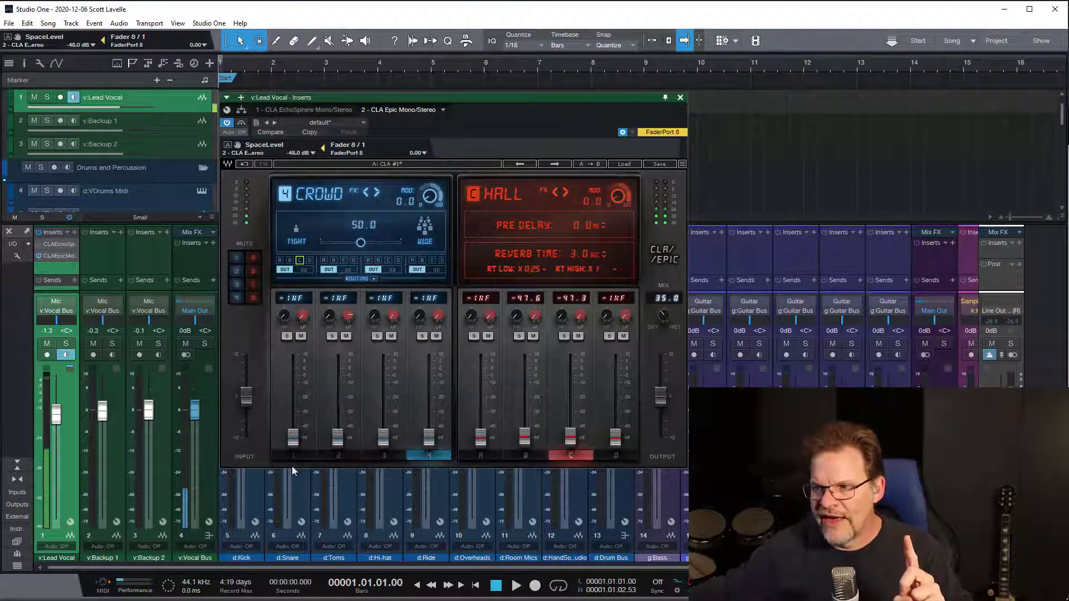
# Step: Display the Tape delay and inspect the expanded routing send levels, restoring the delay settings view
pyautogui.click(293, 444)
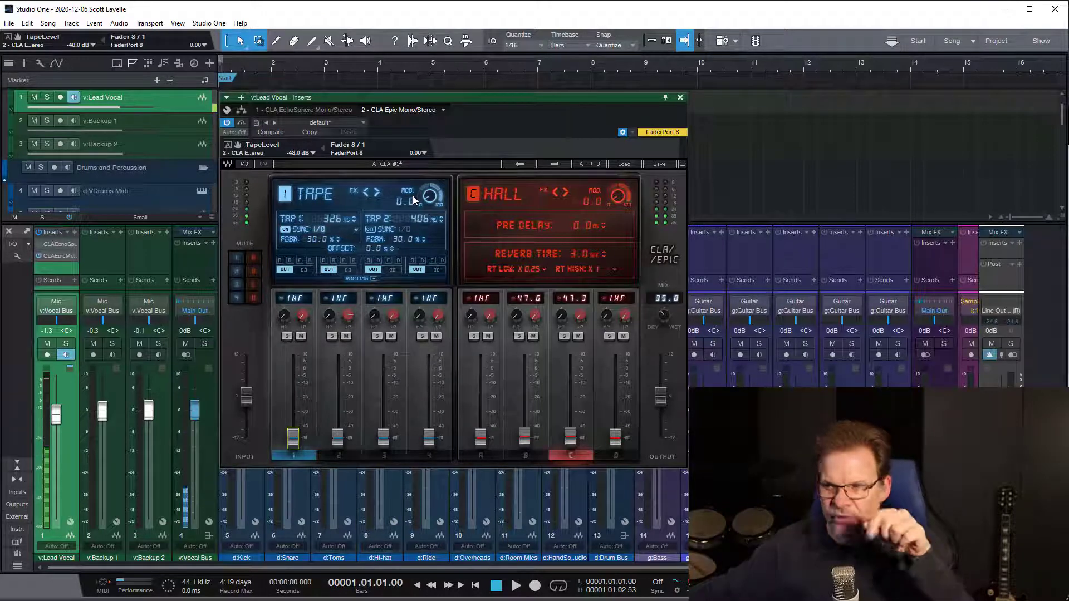
pyautogui.click(375, 277)
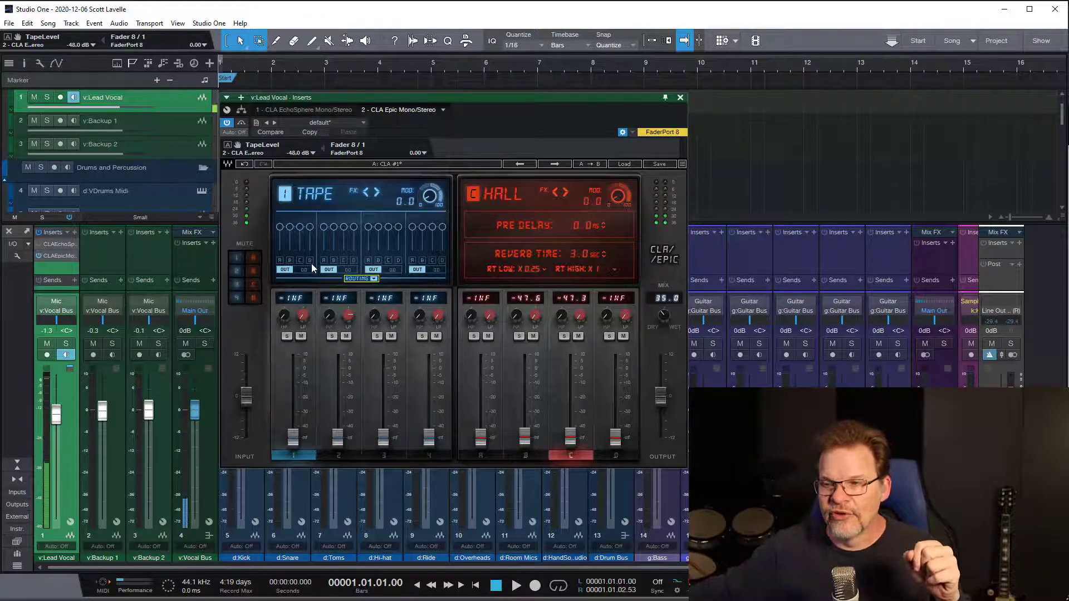
pyautogui.click(374, 278)
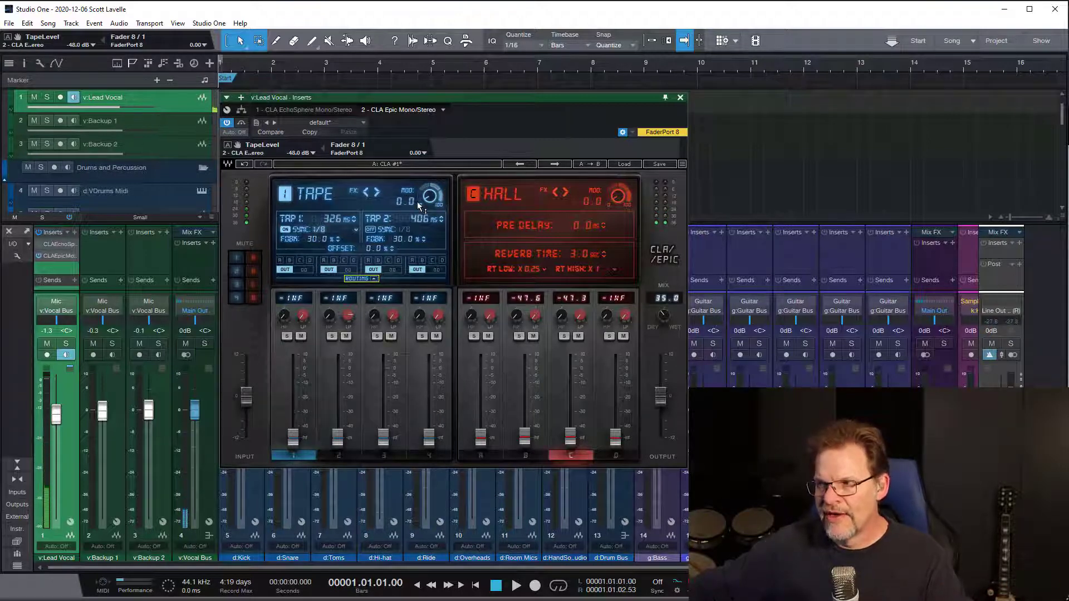
# Step: Raise the master delay modulation in stages through 23.6, 34.2 and 68.8 to 77.2, and return it to 0.0
pyautogui.moveTo(425, 198); pyautogui.dragTo(430, 189)
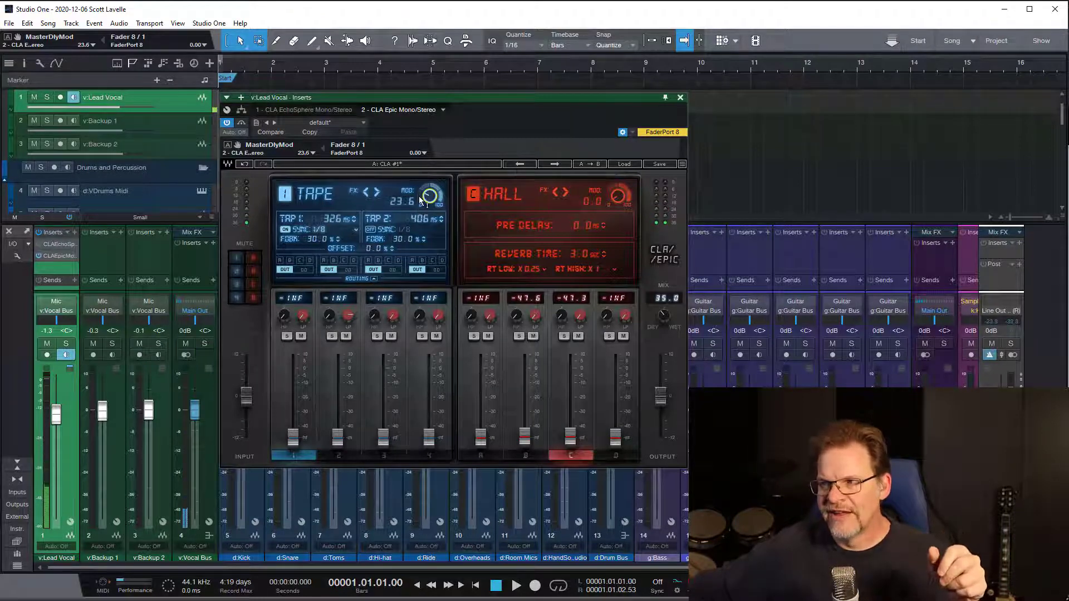
pyautogui.moveTo(431, 196); pyautogui.dragTo(431, 183)
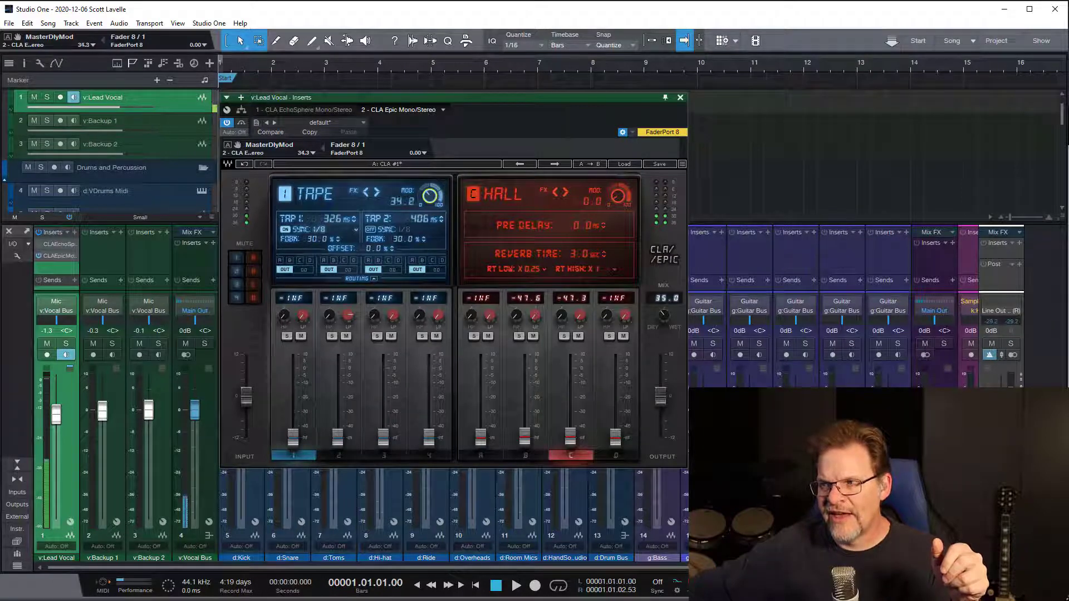
pyautogui.moveTo(431, 180); pyautogui.dragTo(431, 173)
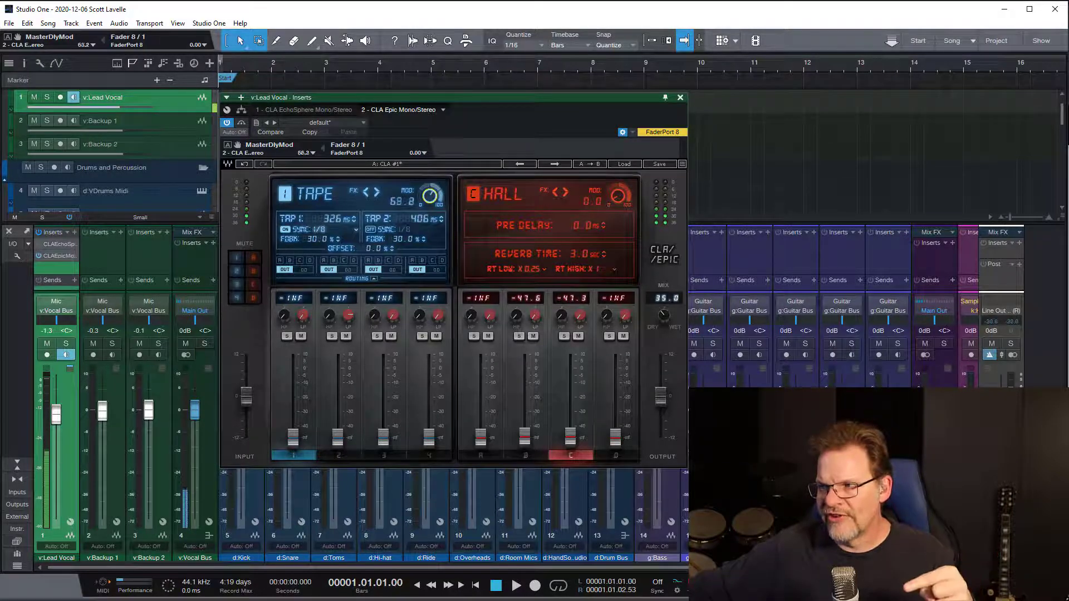
pyautogui.moveTo(433, 199); pyautogui.dragTo(433, 176)
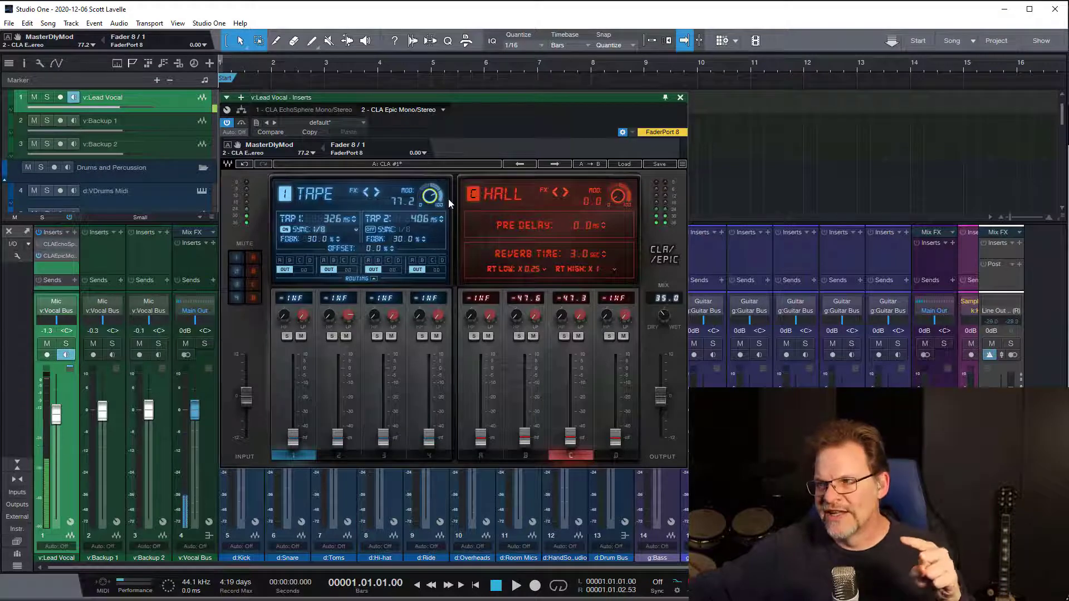
pyautogui.moveTo(430, 194); pyautogui.dragTo(431, 267)
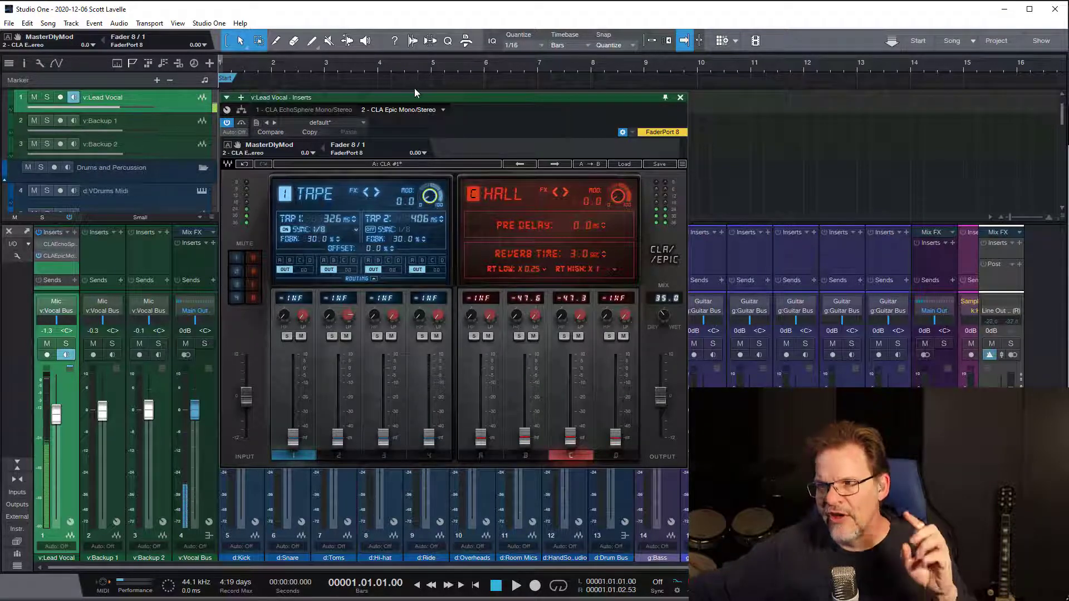